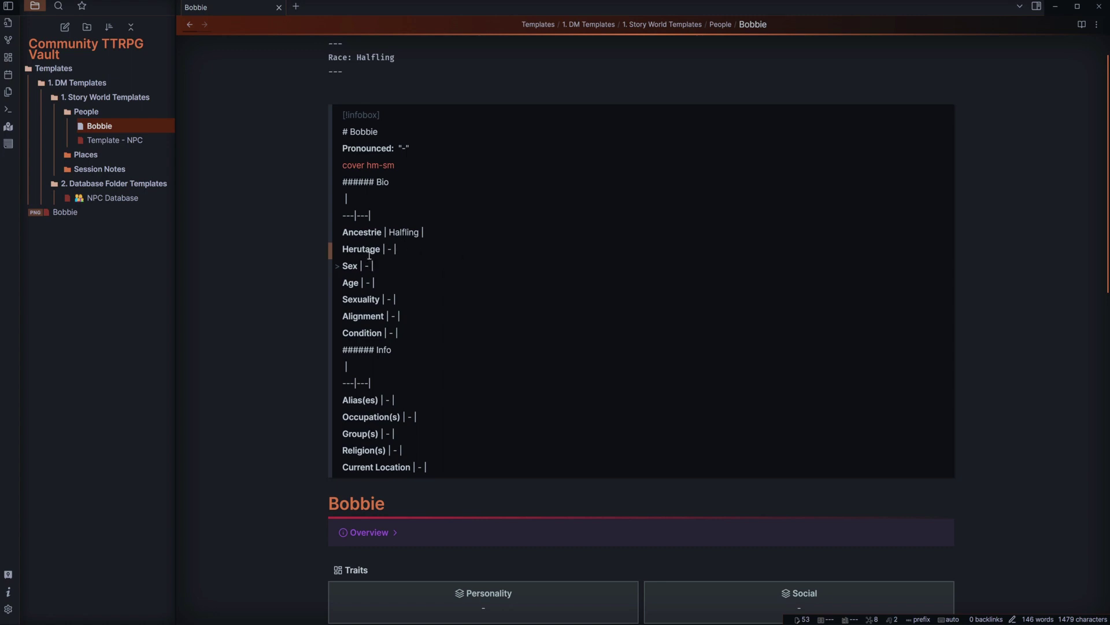
# Correct the label 'Herutage' to 'Heritage' and set its value to `=this.heritage`.
pyautogui.press('BackSpace')
pyautogui.write('i')
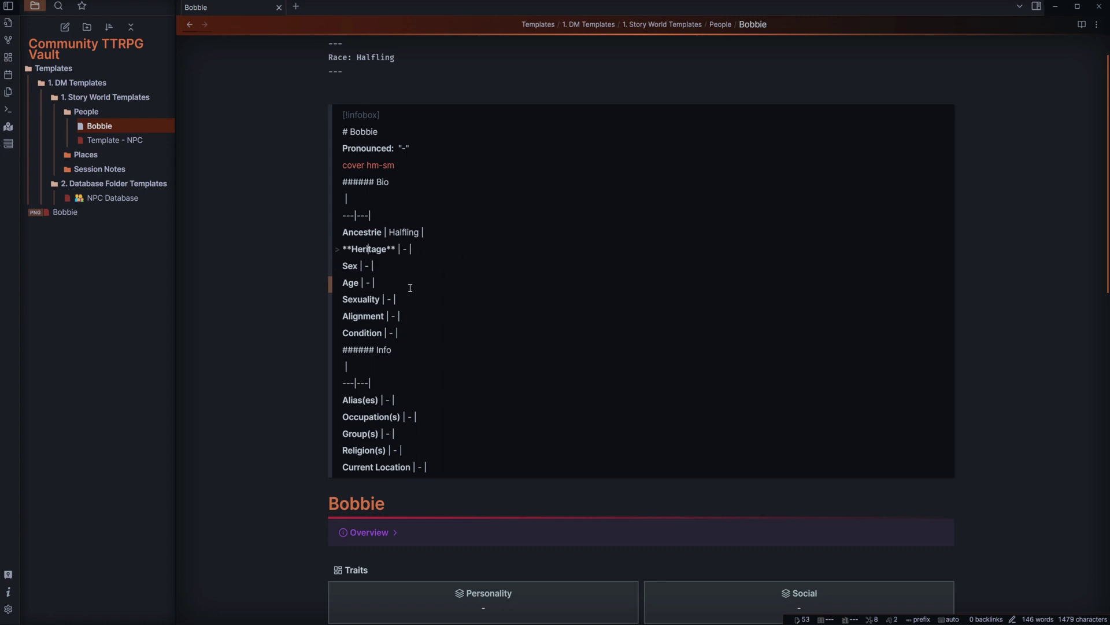
pyautogui.doubleClick(408, 249)
pyautogui.write('`=this.heritage`')
pyautogui.click(458, 272)
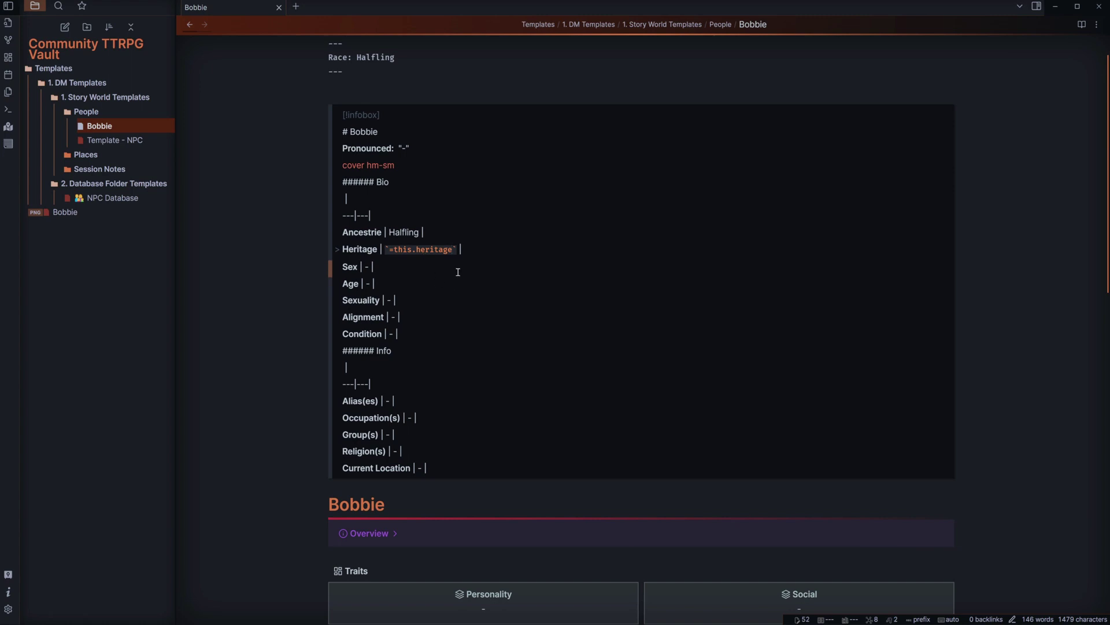
pyautogui.click(395, 250)
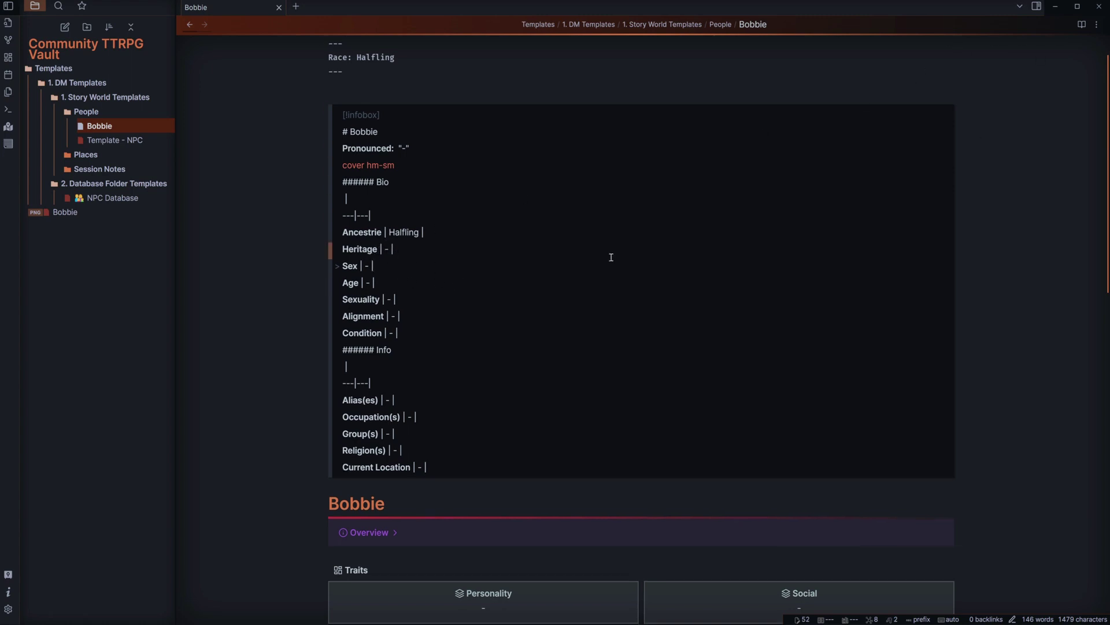
# Check the Sexuality, Occupation(s) and Group(s) inline queries, then render the infobox with its portrait.
pyautogui.click(390, 297)
pyautogui.moveTo(483, 467); pyautogui.dragTo(317, 408)
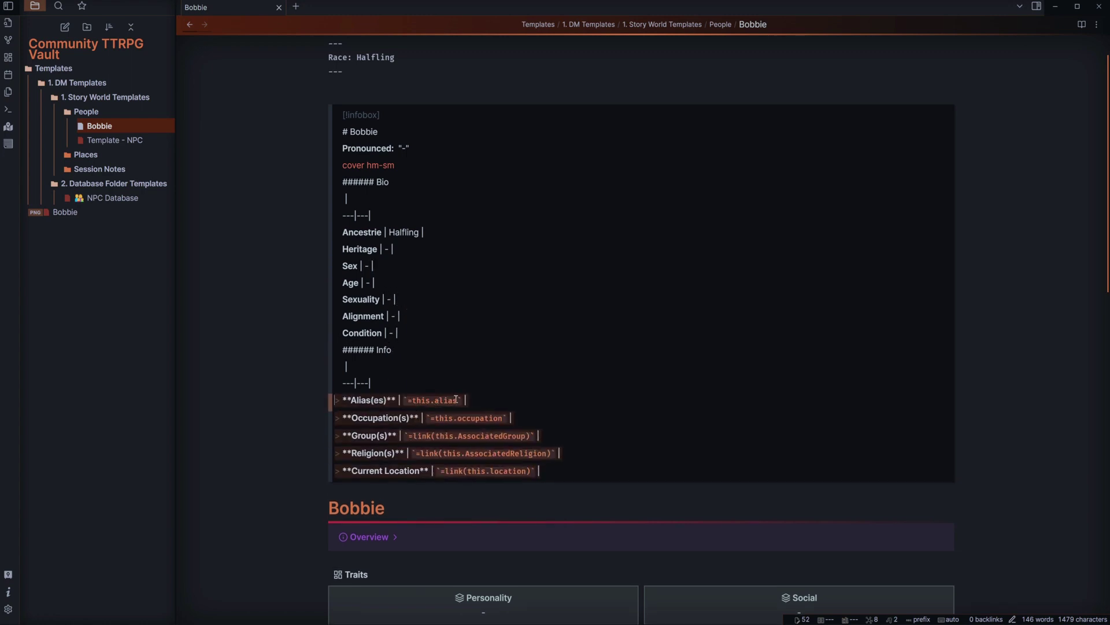
pyautogui.click(475, 416)
pyautogui.click(475, 438)
pyautogui.click(550, 420)
pyautogui.click(565, 502)
# Scroll past the rendered infobox and show the Traits callout source at the PersonalityTrait line.
pyautogui.scroll(-4, 860, 384)
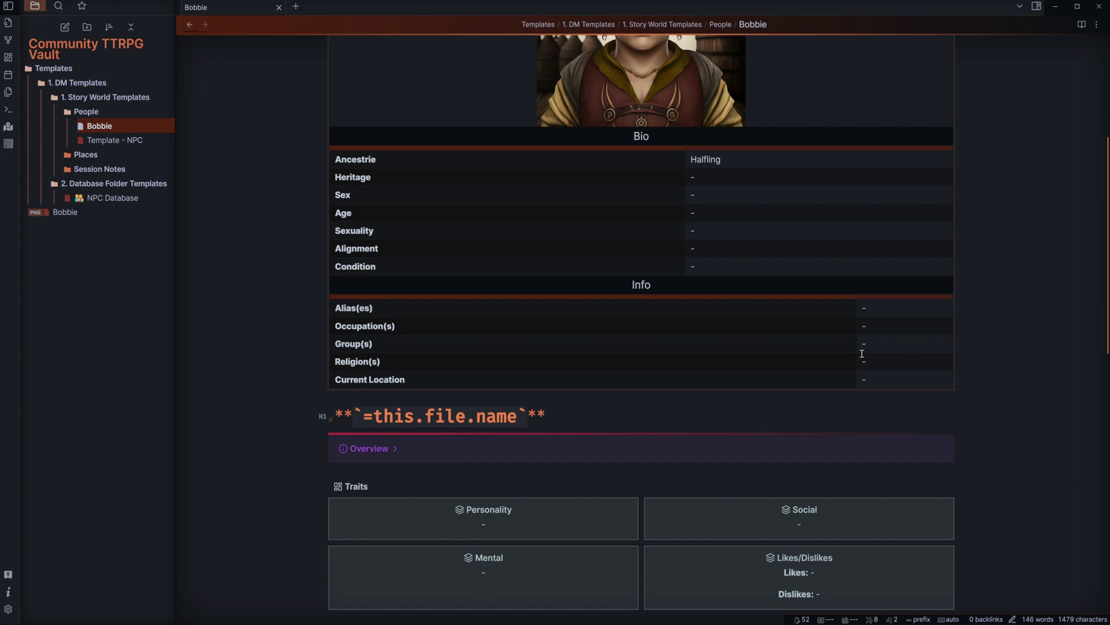
pyautogui.scroll(3, 914, 360)
pyautogui.scroll(-3, 914, 360)
pyautogui.scroll(-2, 832, 351)
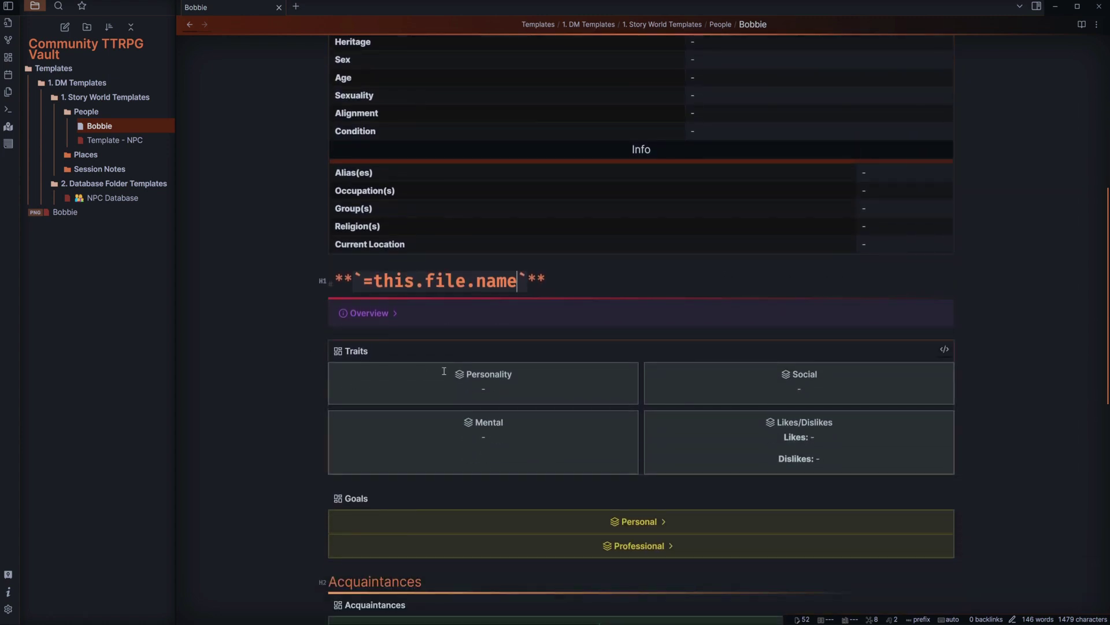
pyautogui.scroll(-1, 372, 347)
pyautogui.click(372, 309)
pyautogui.scroll(-1, 388, 284)
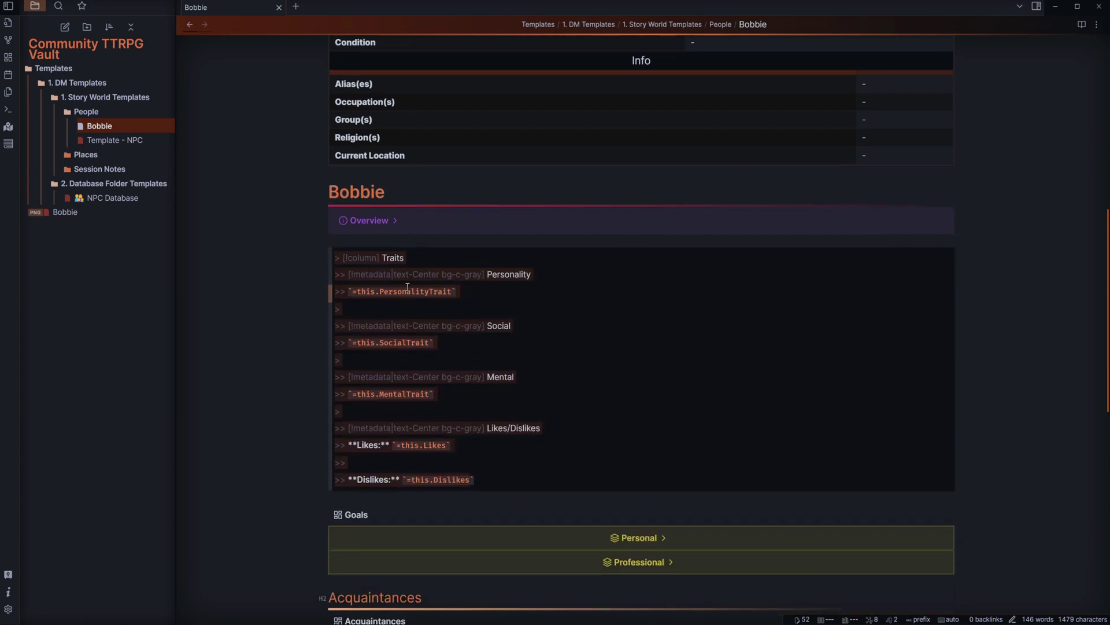
pyautogui.click(471, 290)
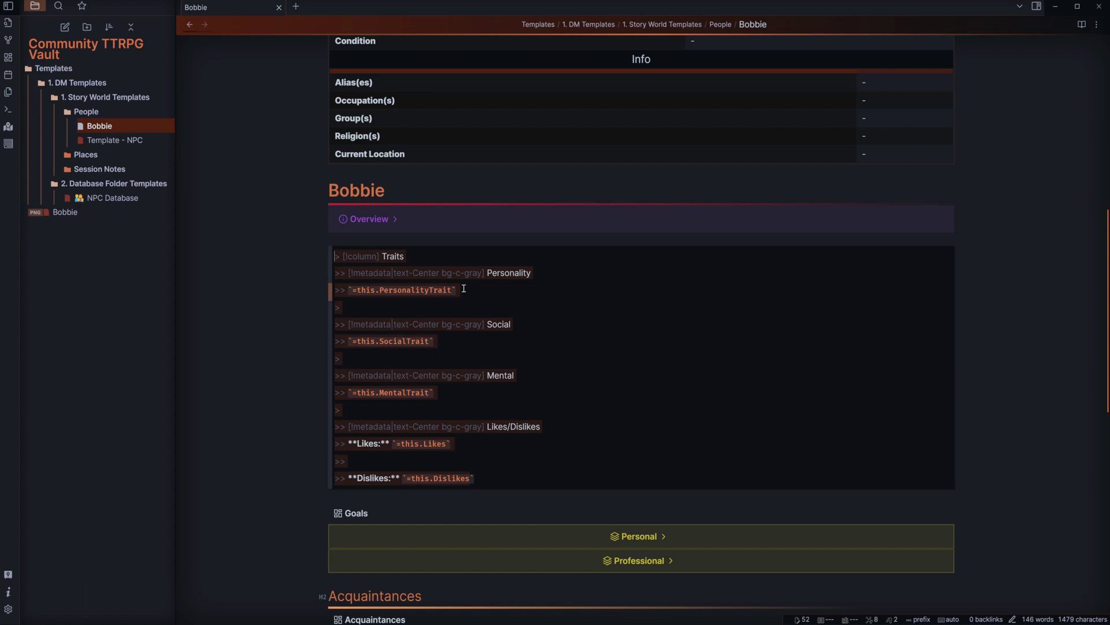
pyautogui.scroll(-4, 468, 292)
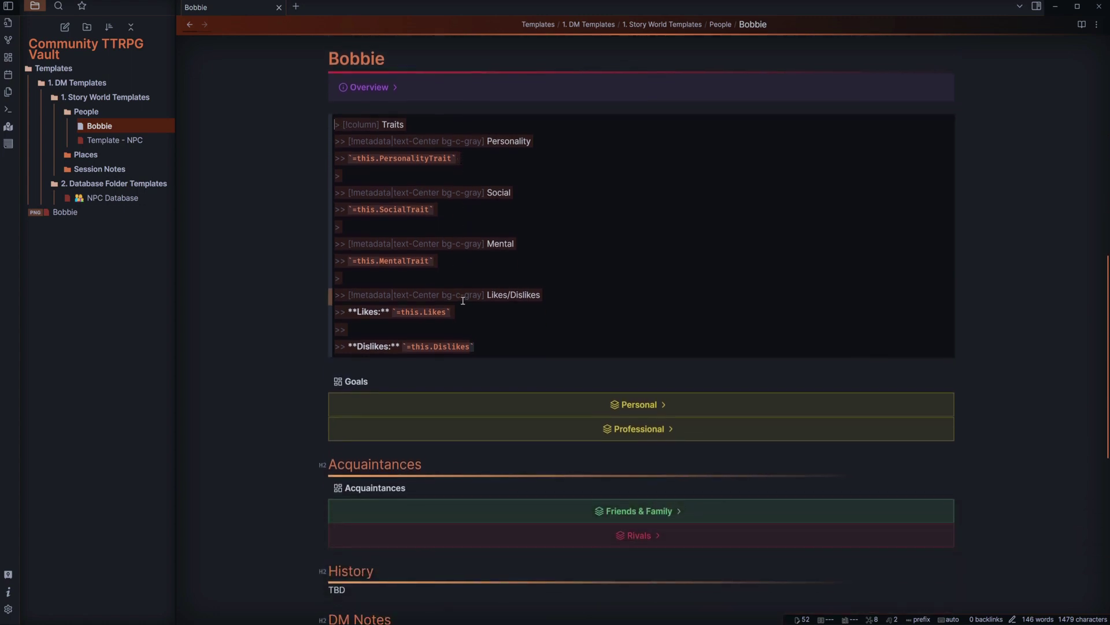
pyautogui.click(475, 296)
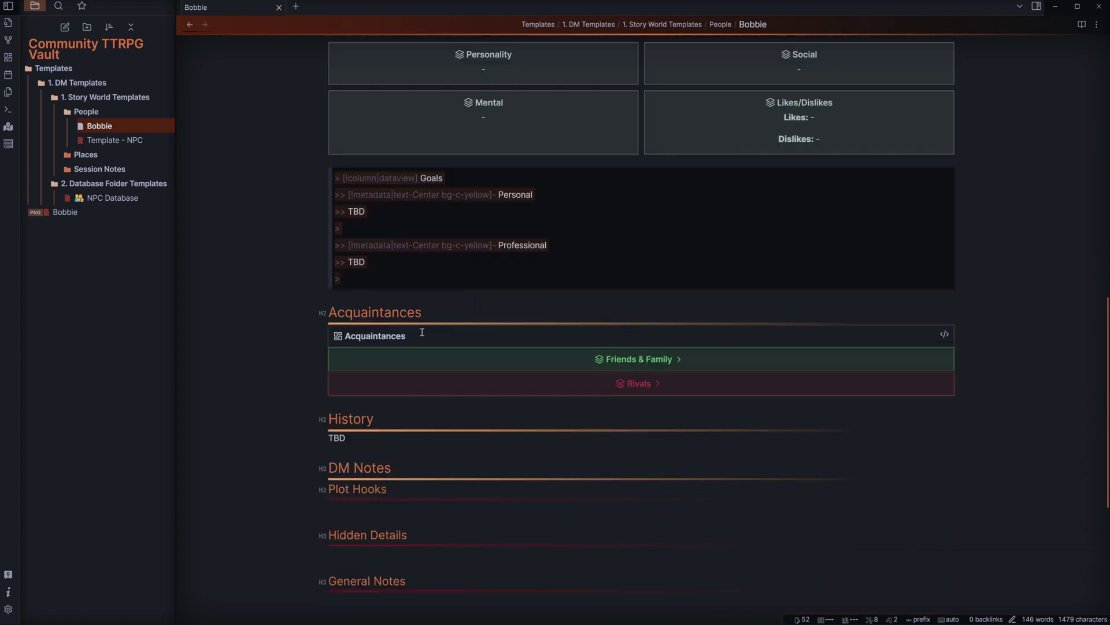
pyautogui.click(398, 214)
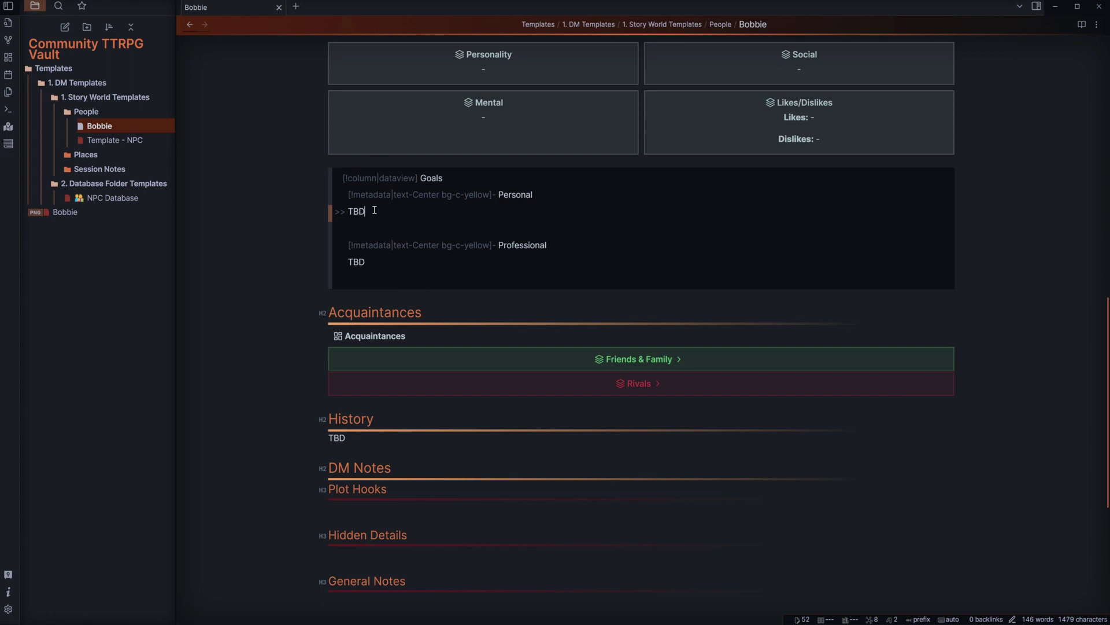
pyautogui.click(513, 361)
pyautogui.click(484, 373)
pyautogui.click(355, 312)
pyautogui.click(393, 387)
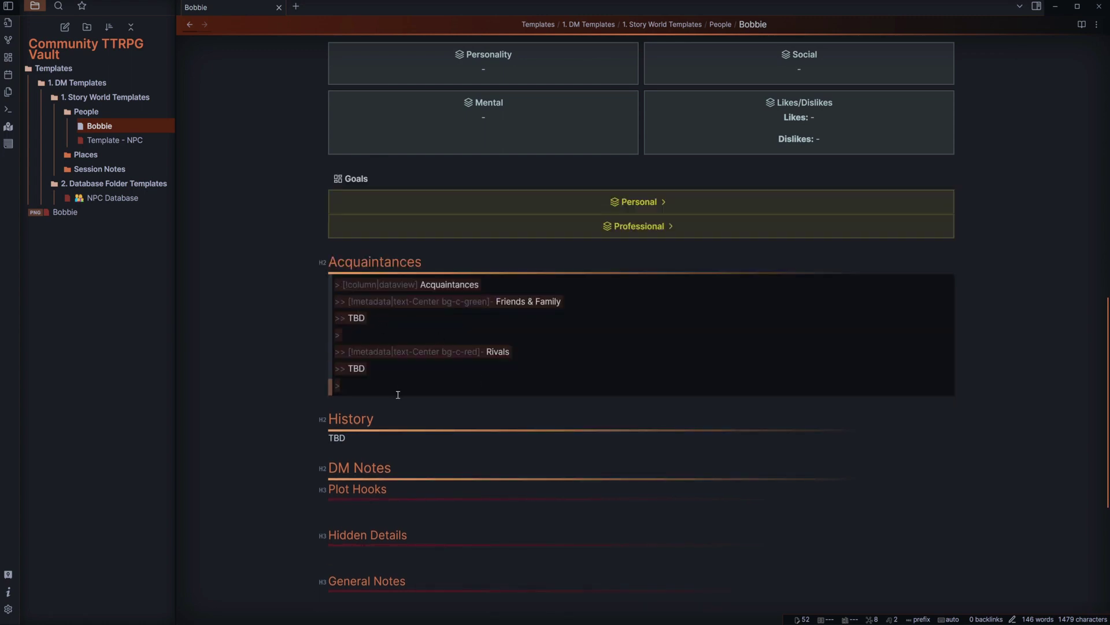
pyautogui.scroll(-2, 416, 425)
pyautogui.scroll(6, 414, 426)
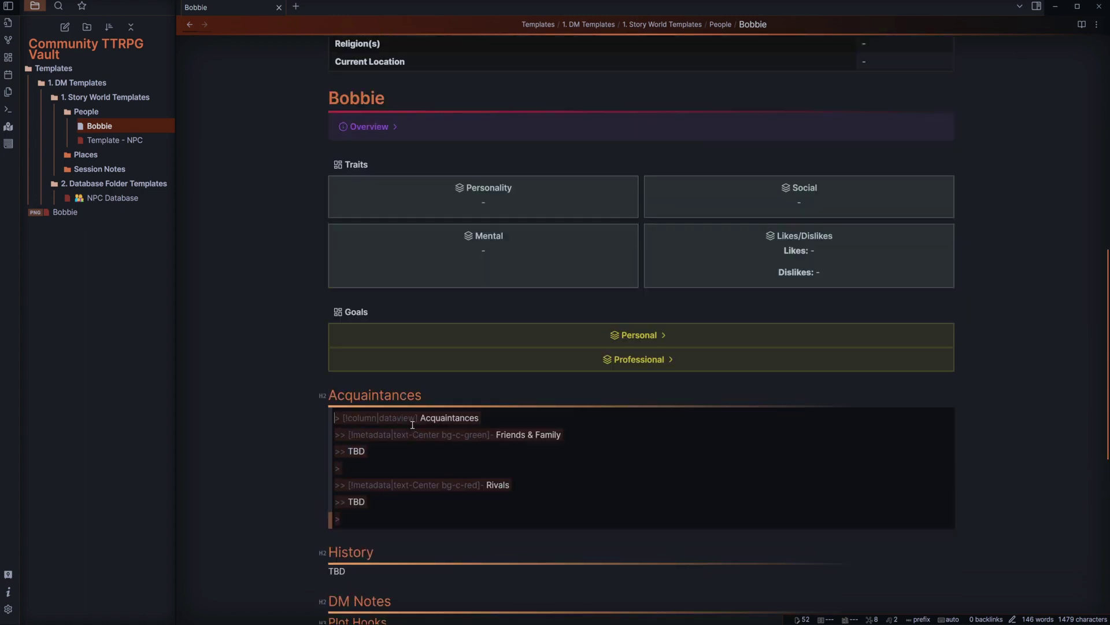
pyautogui.click(410, 441)
pyautogui.scroll(-3, 457, 439)
pyautogui.scroll(9, 452, 431)
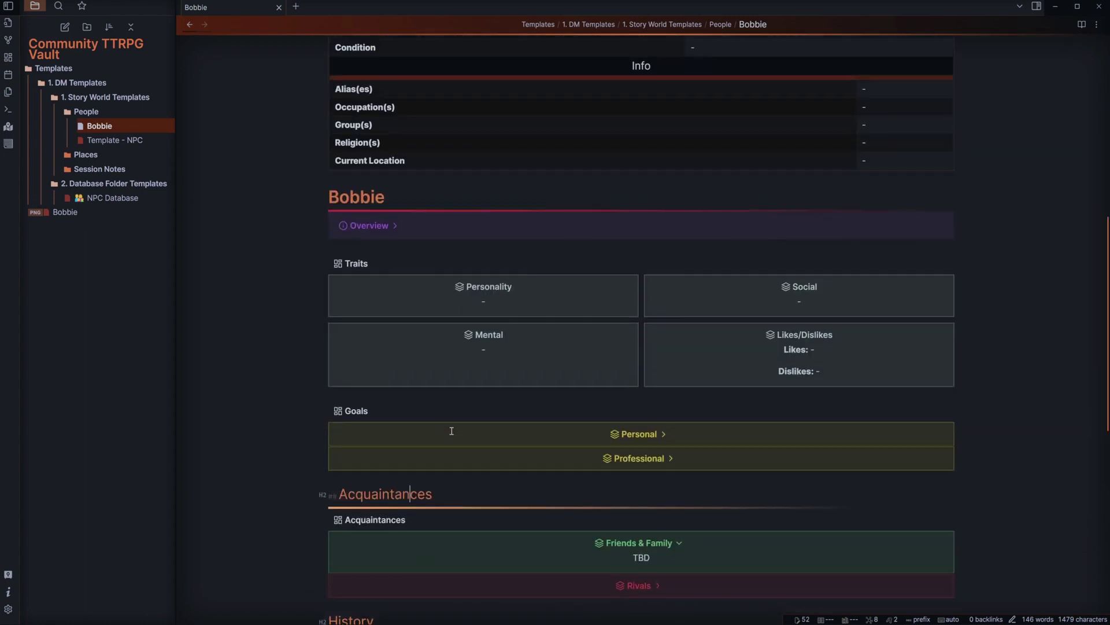
pyautogui.scroll(6, 441, 446)
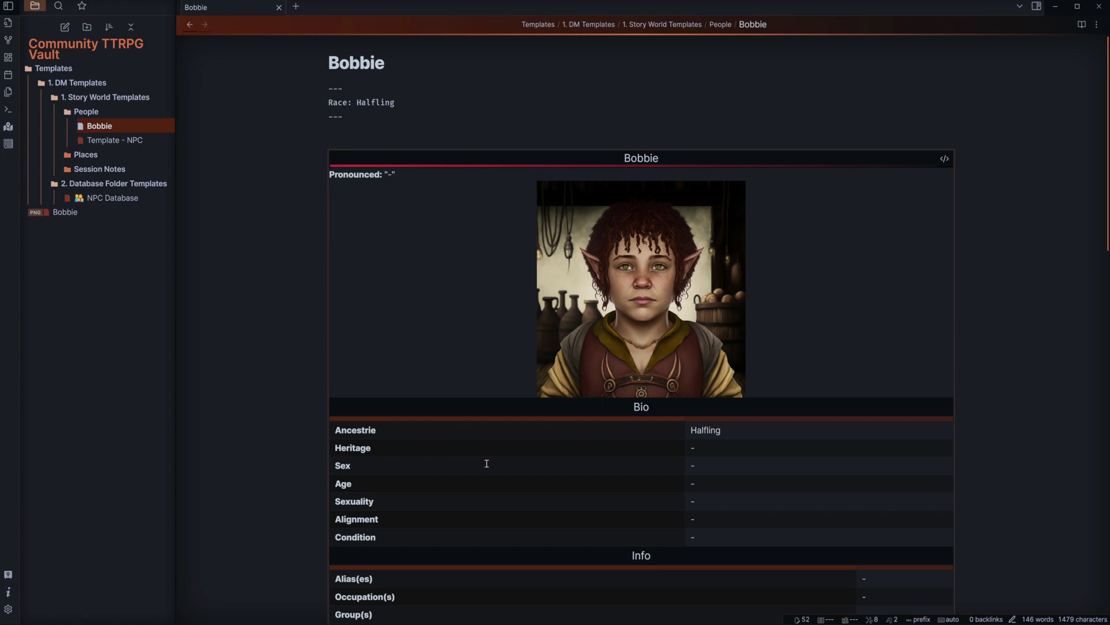
# Open the NPC Database template note and copy its database-folder code block.
pyautogui.click(113, 197)
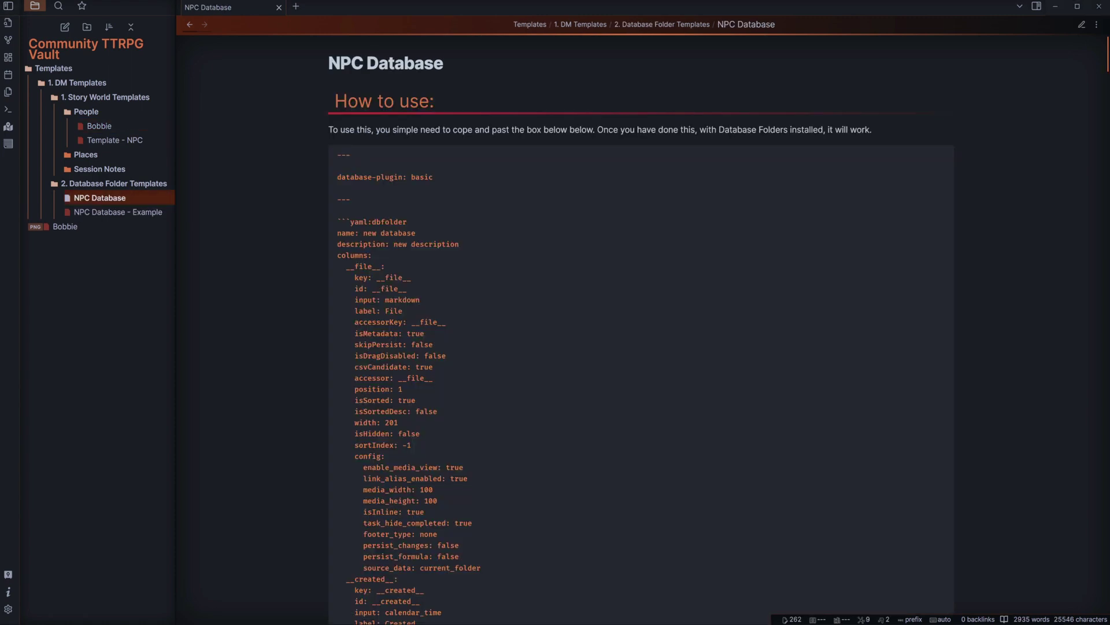
pyautogui.moveTo(935, 152)
pyautogui.click(936, 152)
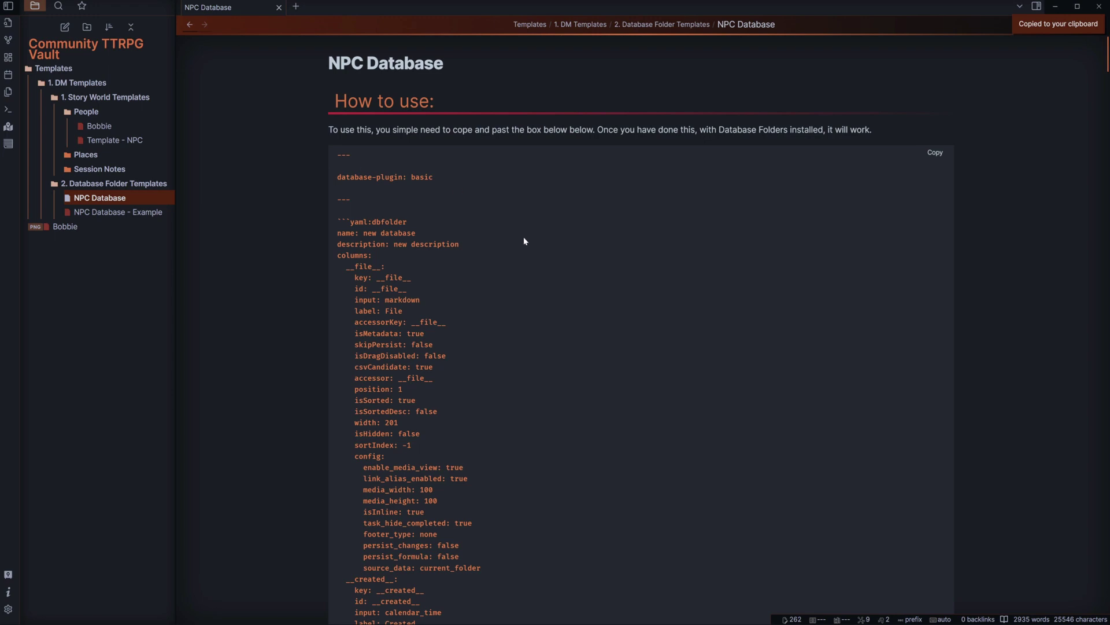
pyautogui.rightClick(58, 183)
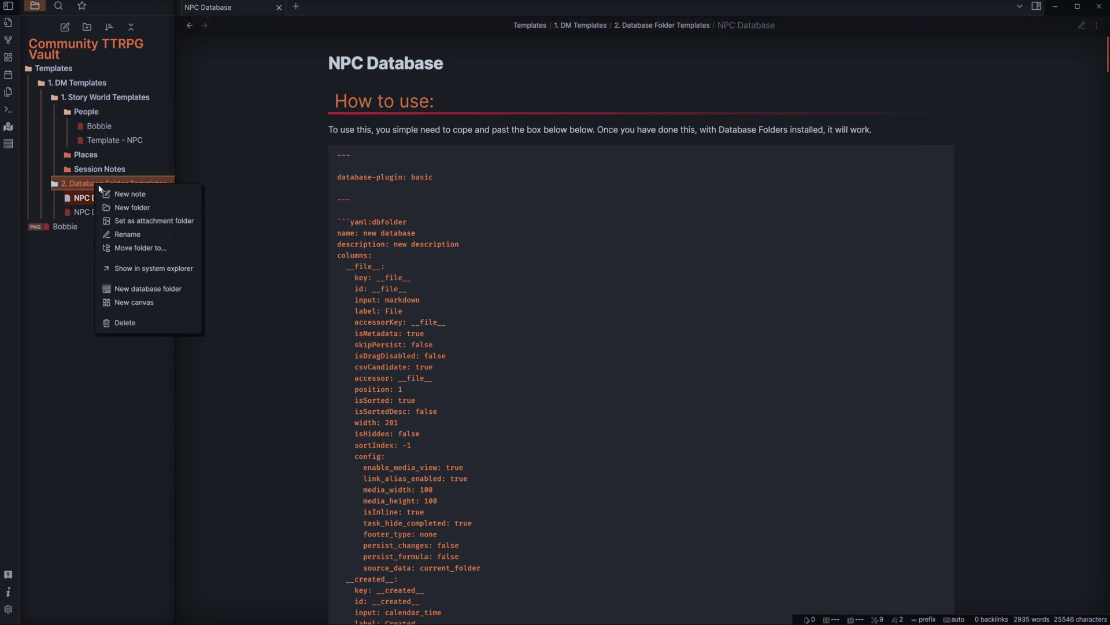
# Paste the database block into a new Untitled note, preview its NPC table, then delete the note.
pyautogui.click(118, 191)
pyautogui.click(392, 191)
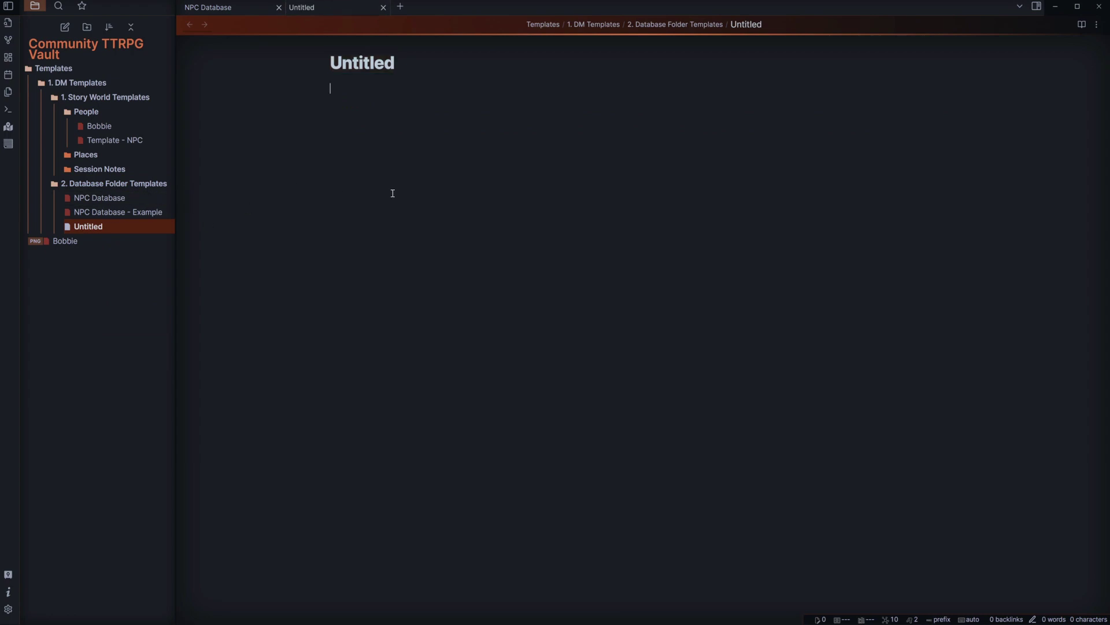
pyautogui.hotkey('ctrl', 'v')
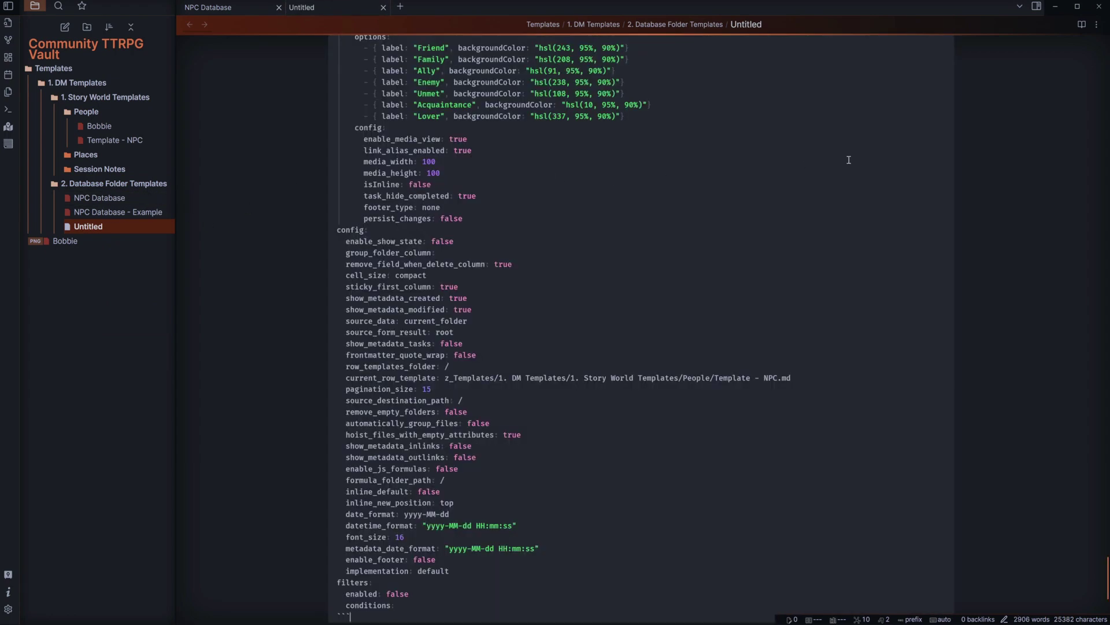
pyautogui.click(1081, 25)
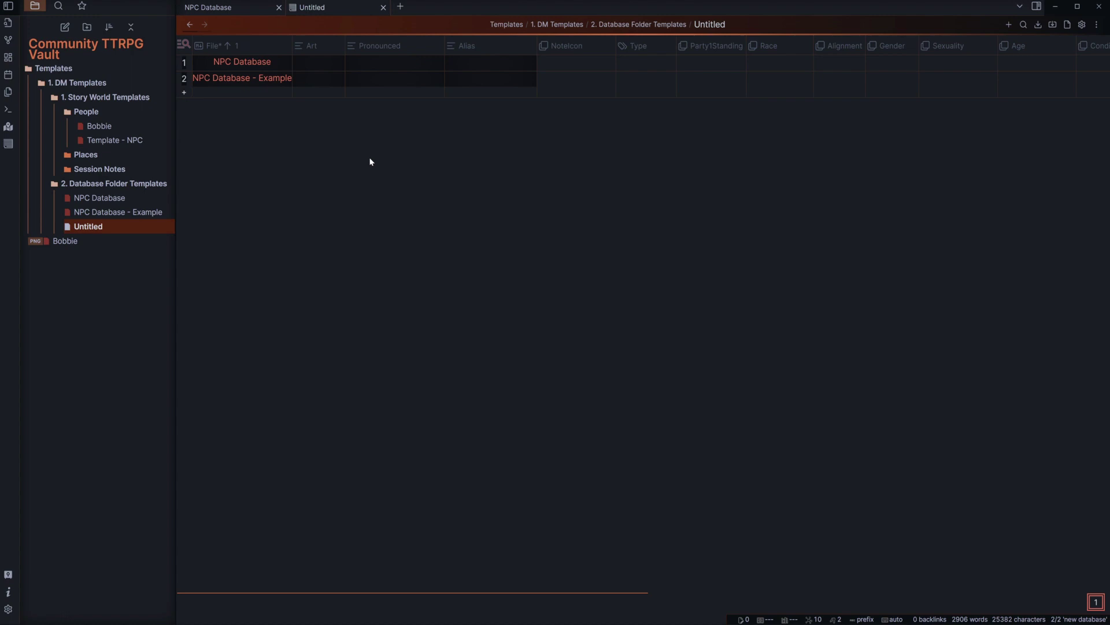
pyautogui.rightClick(99, 227)
pyautogui.click(150, 412)
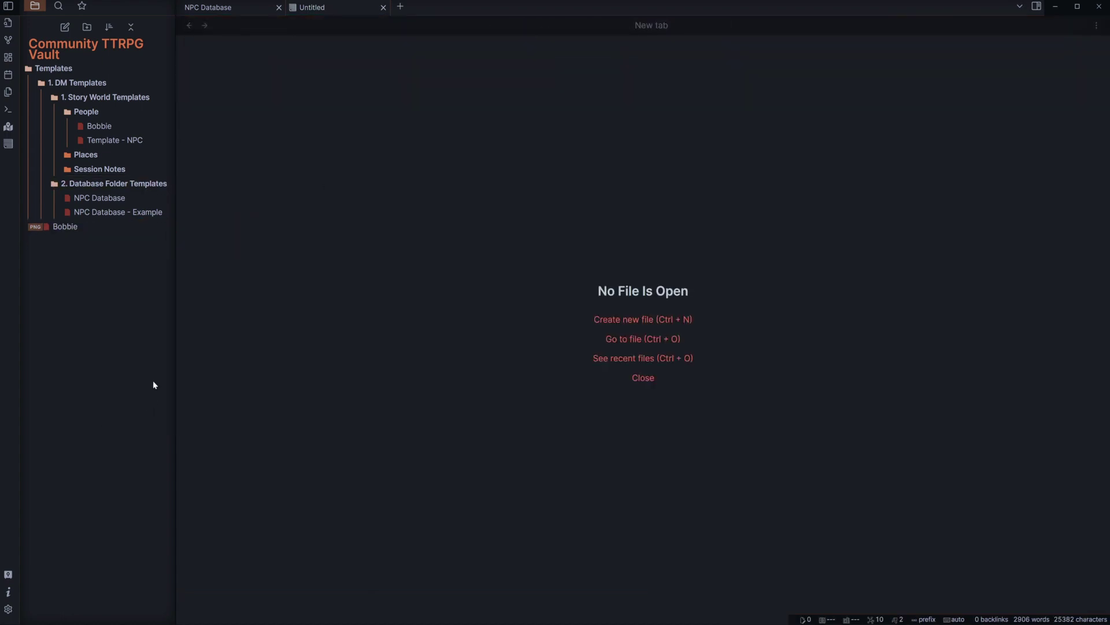
# Open the NPC Database - Example table and move it into 1. Story World Templates.
pyautogui.click(126, 213)
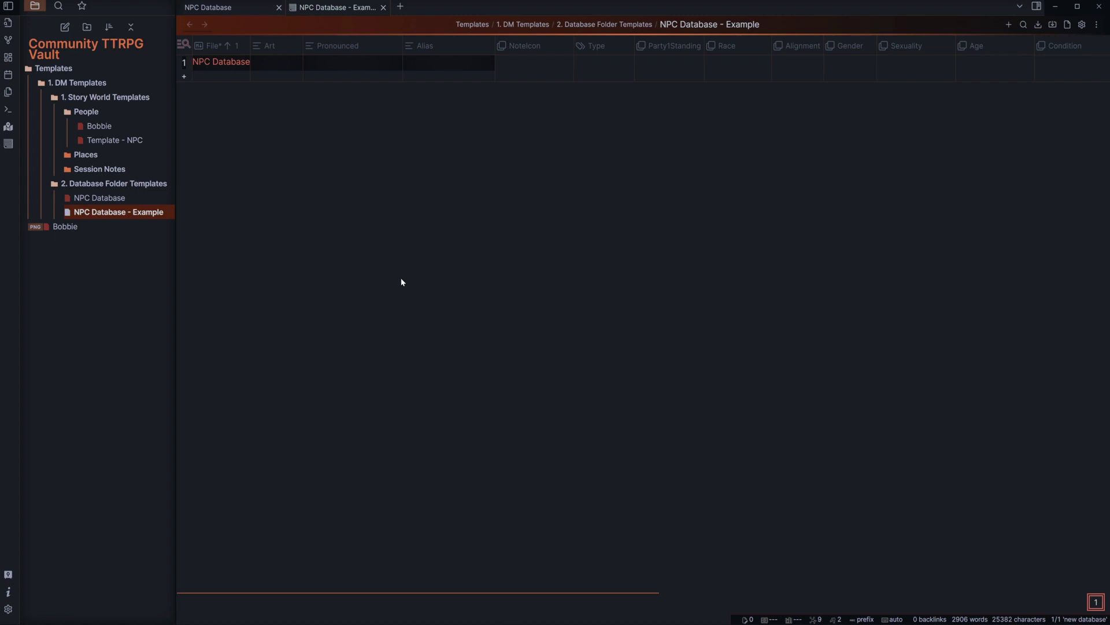
pyautogui.click(214, 58)
pyautogui.moveTo(145, 213); pyautogui.dragTo(114, 121)
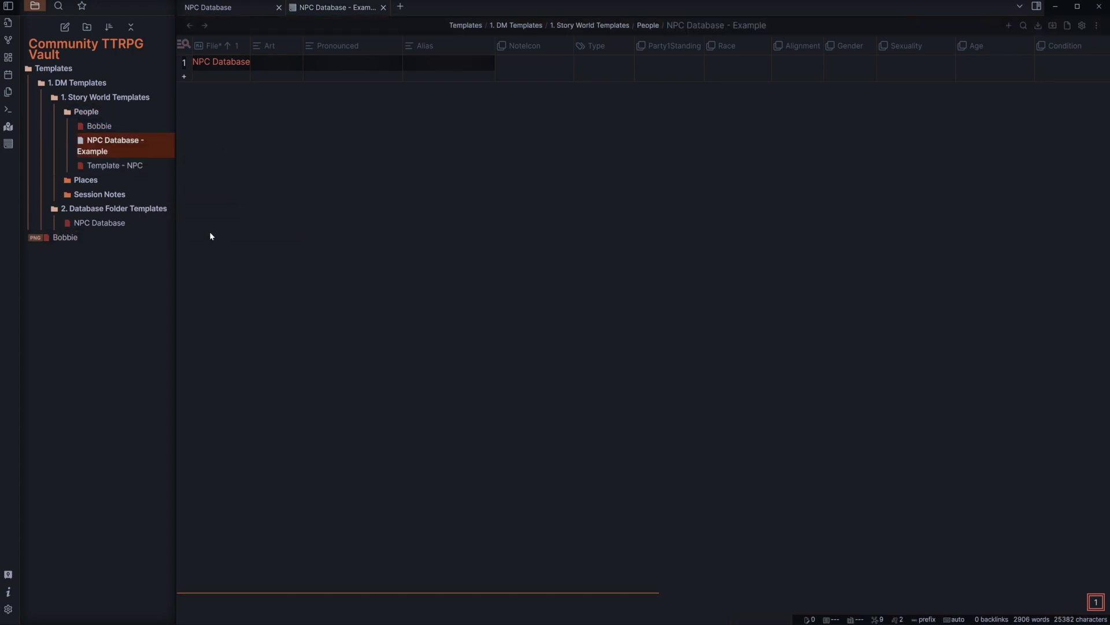
pyautogui.click(116, 224)
pyautogui.click(112, 153)
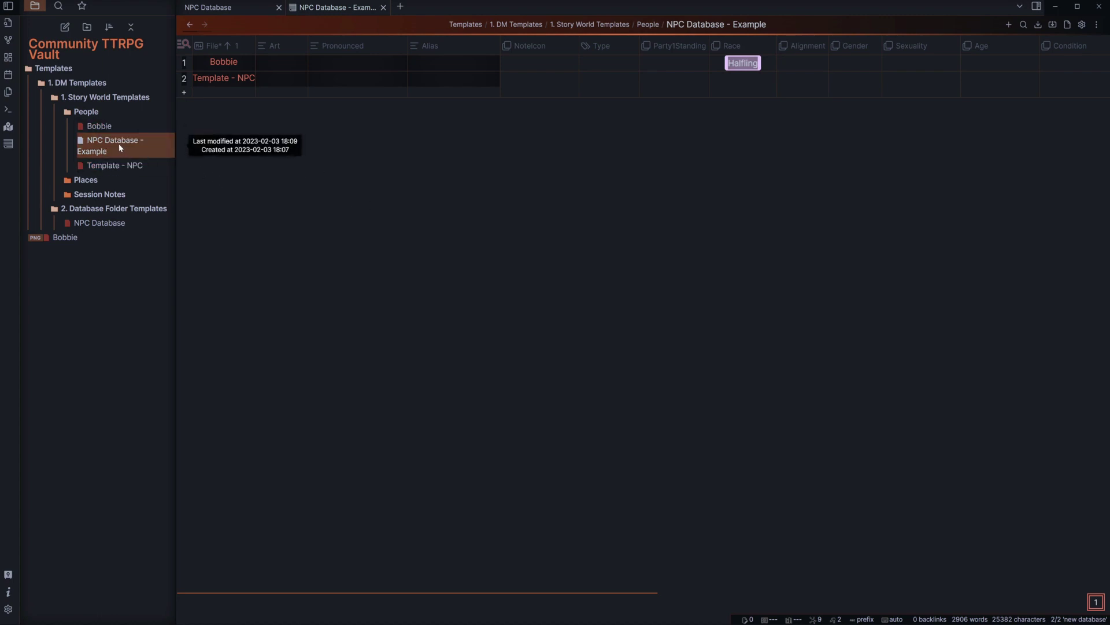
pyautogui.moveTo(119, 144); pyautogui.dragTo(101, 104)
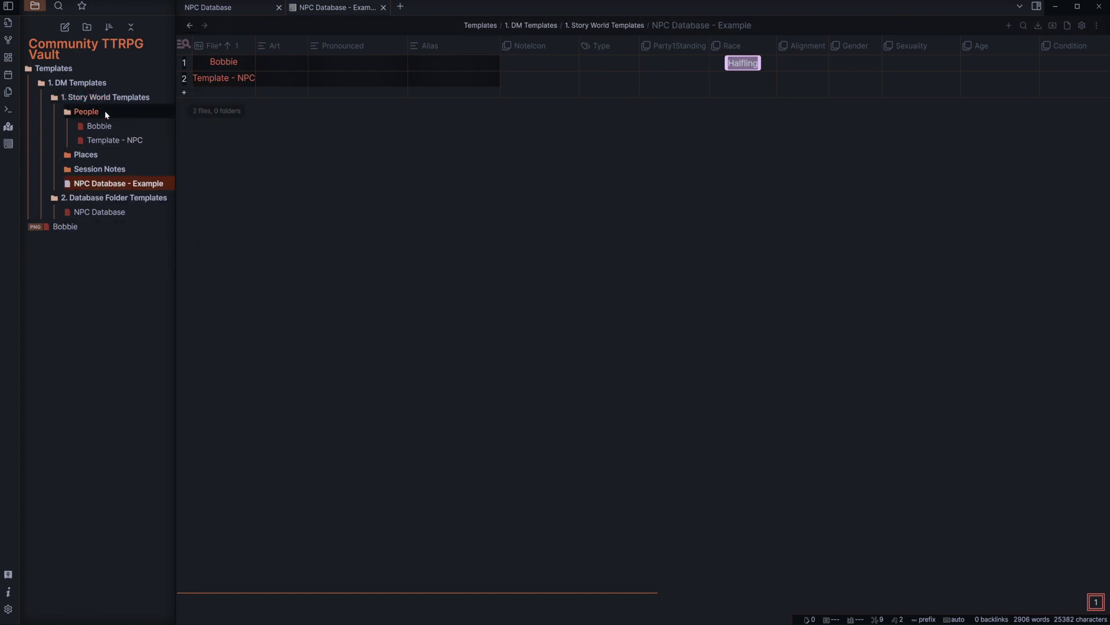
# Move NPC Database - Example into the People folder and open the Add row form.
pyautogui.click(99, 213)
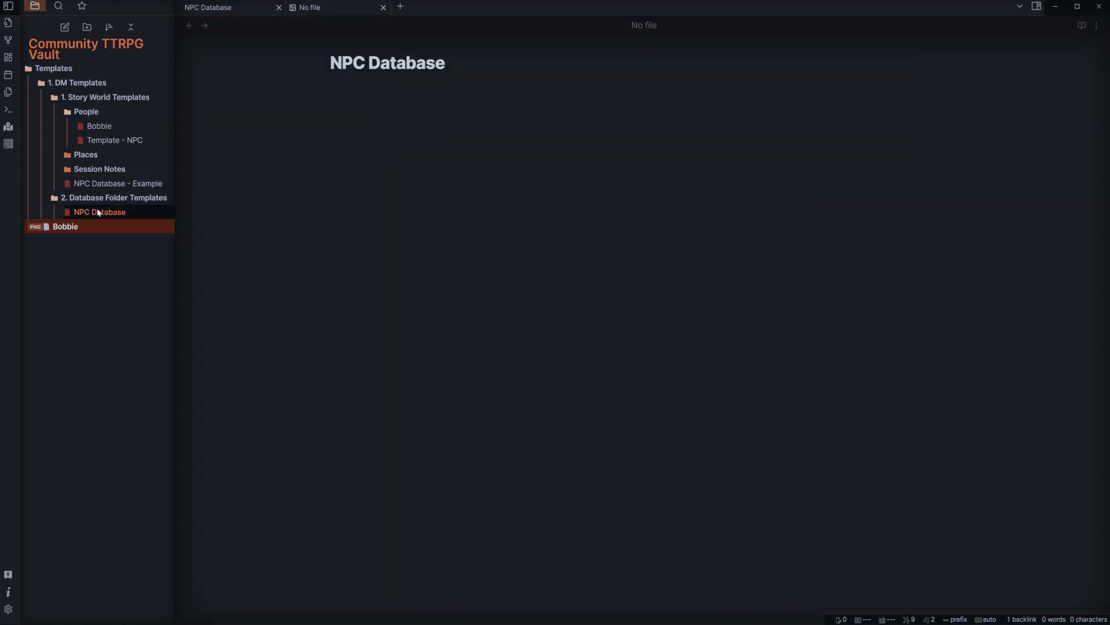
pyautogui.click(115, 183)
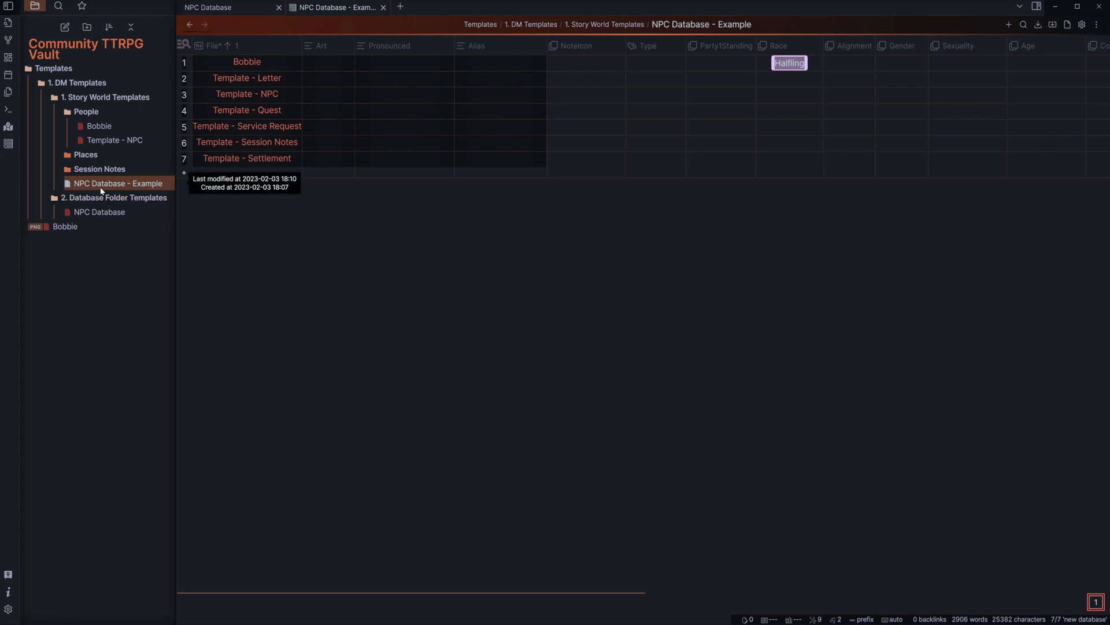
pyautogui.moveTo(101, 191); pyautogui.dragTo(87, 113)
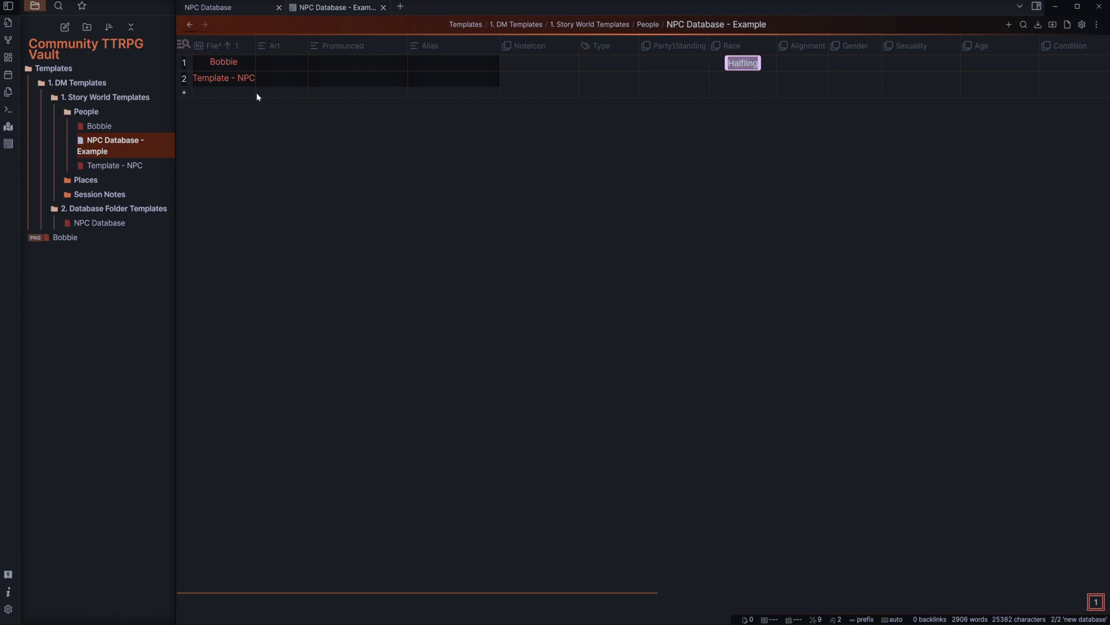
pyautogui.click(317, 64)
pyautogui.click(1008, 27)
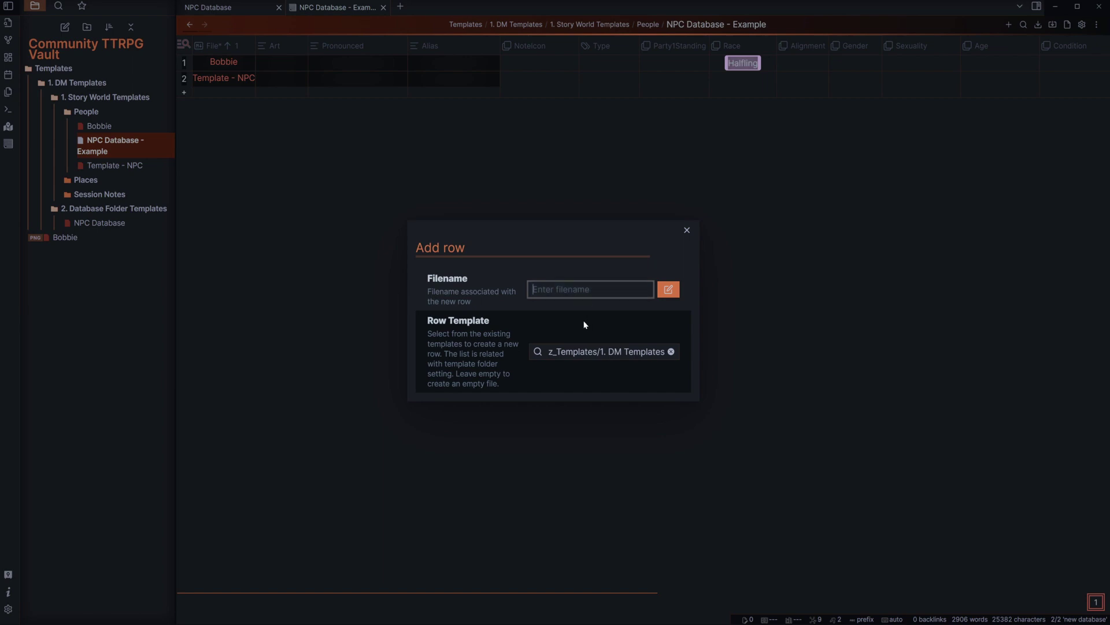
# Add a row from the Bobbie.md template with filename 'Bobbie 2', then close the form.
pyautogui.click(562, 353)
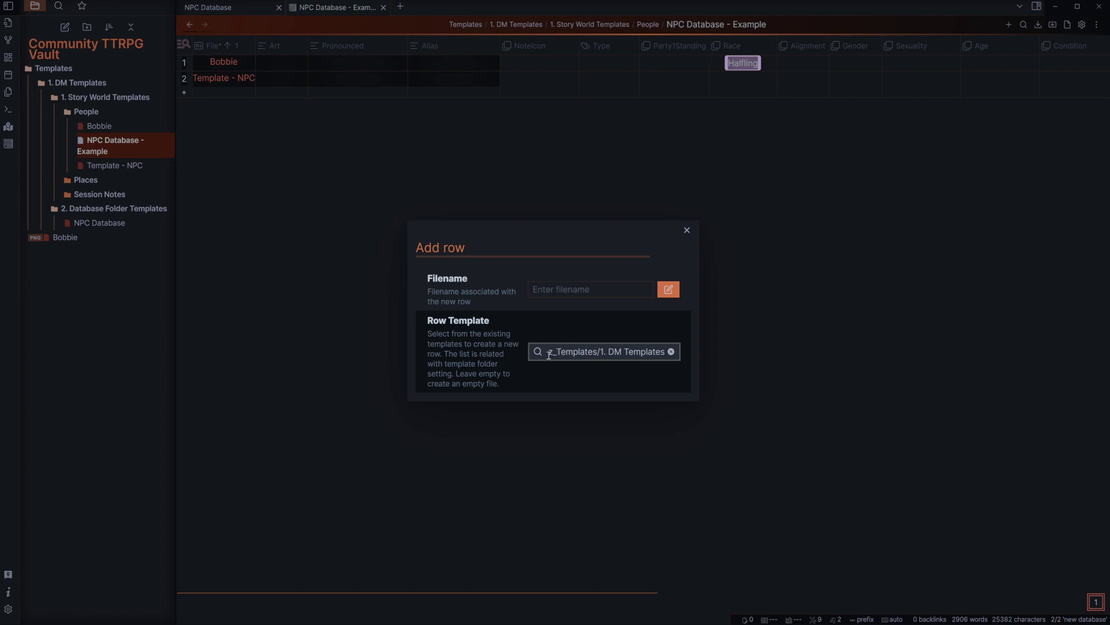
pyautogui.click(671, 351)
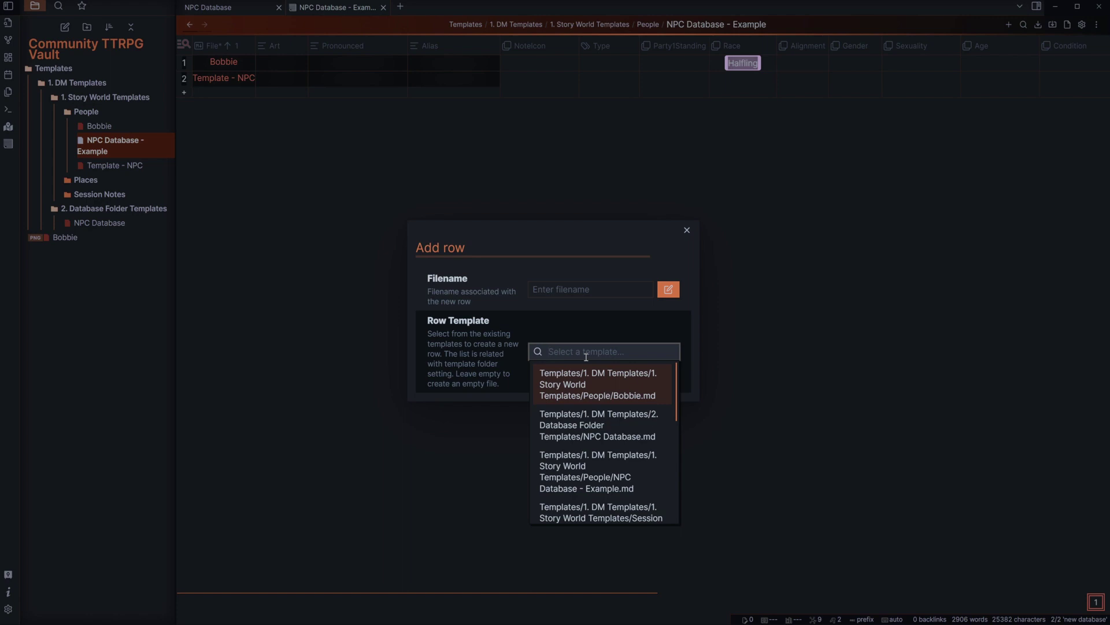
pyautogui.write('Bobb')
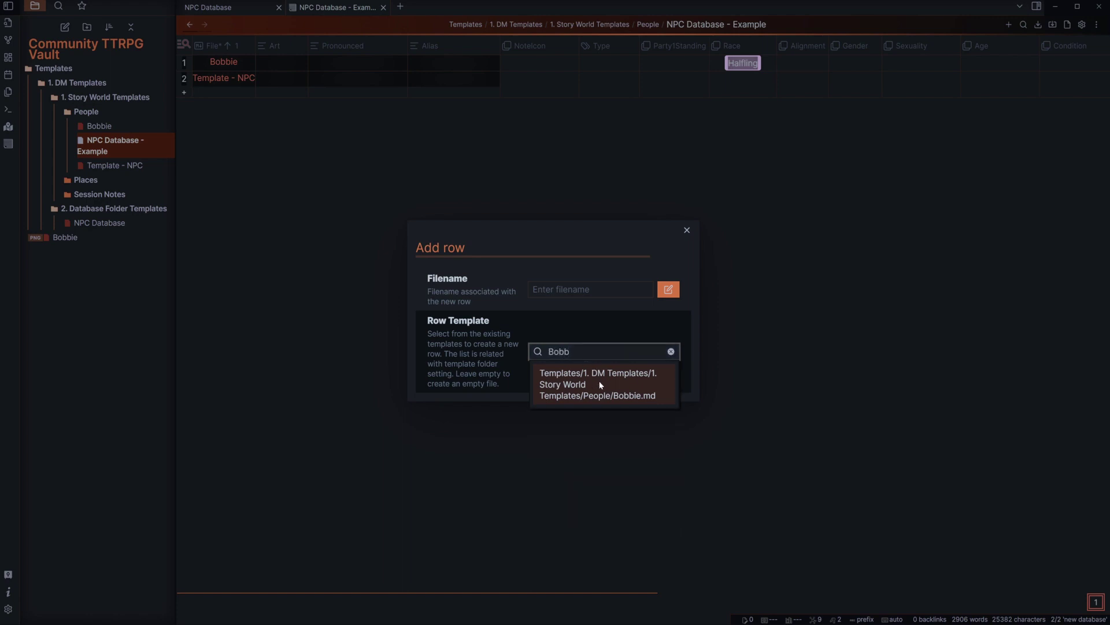
pyautogui.click(563, 372)
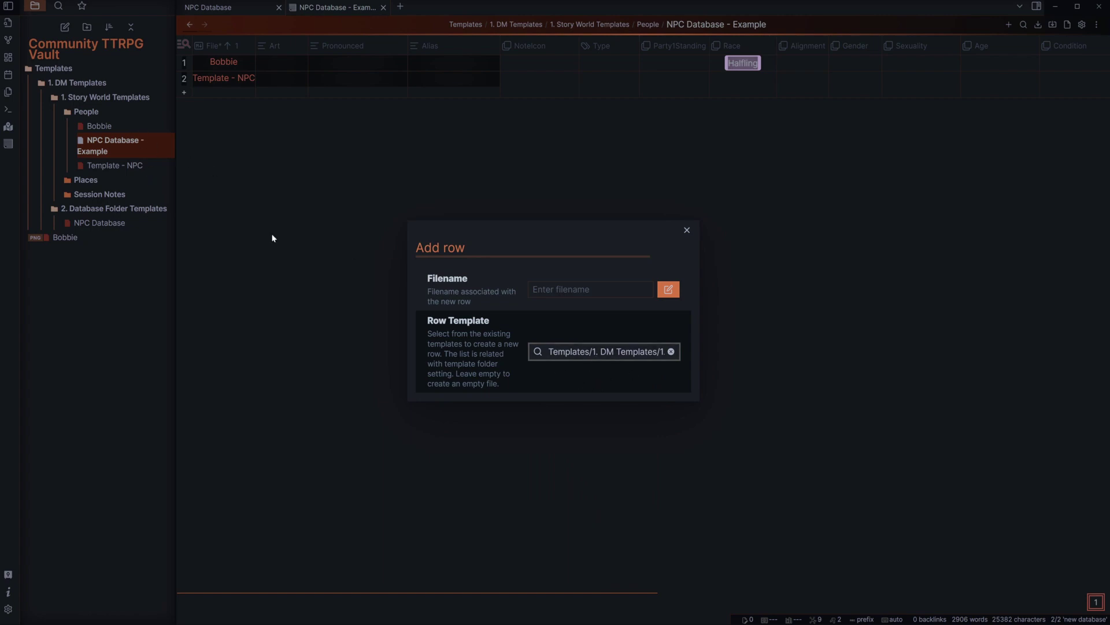
pyautogui.click(549, 292)
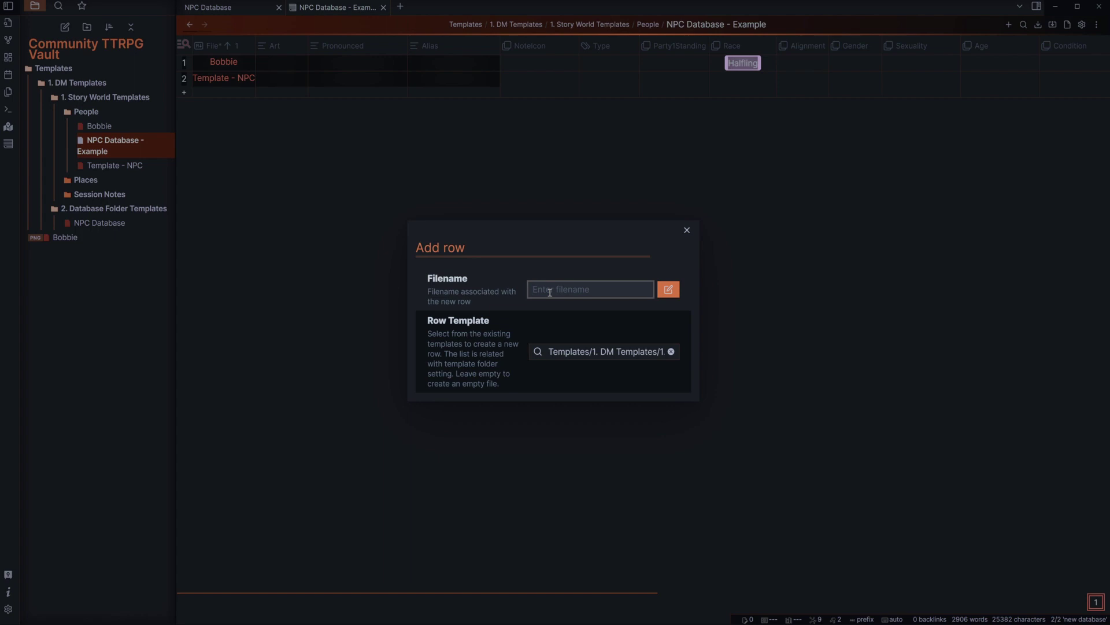
pyautogui.write('Bobbie 2')
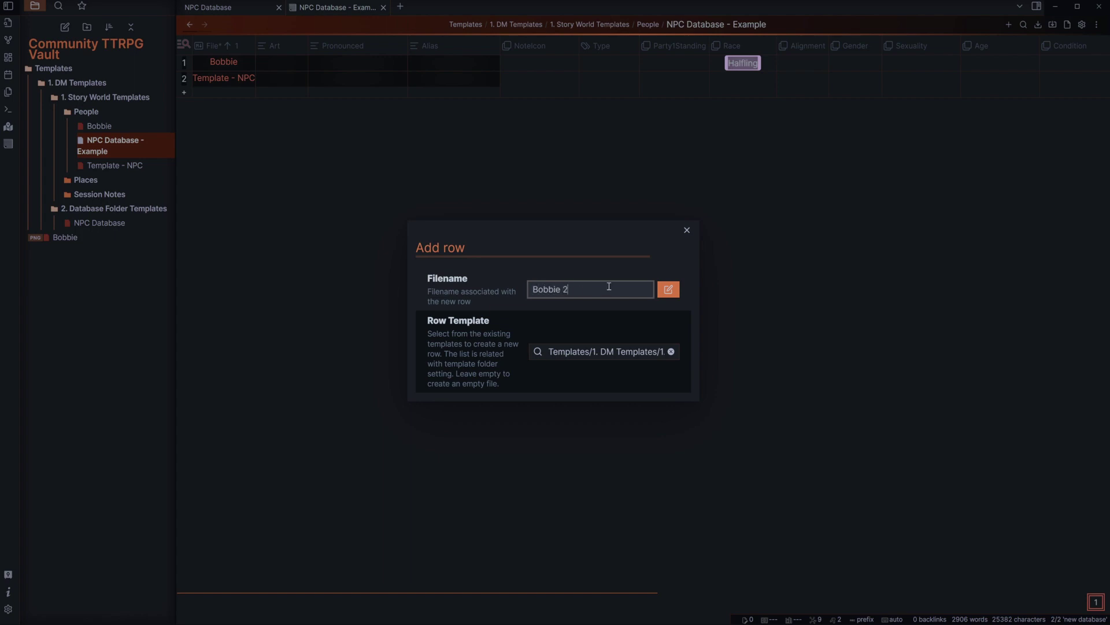
pyautogui.click(667, 288)
pyautogui.click(687, 230)
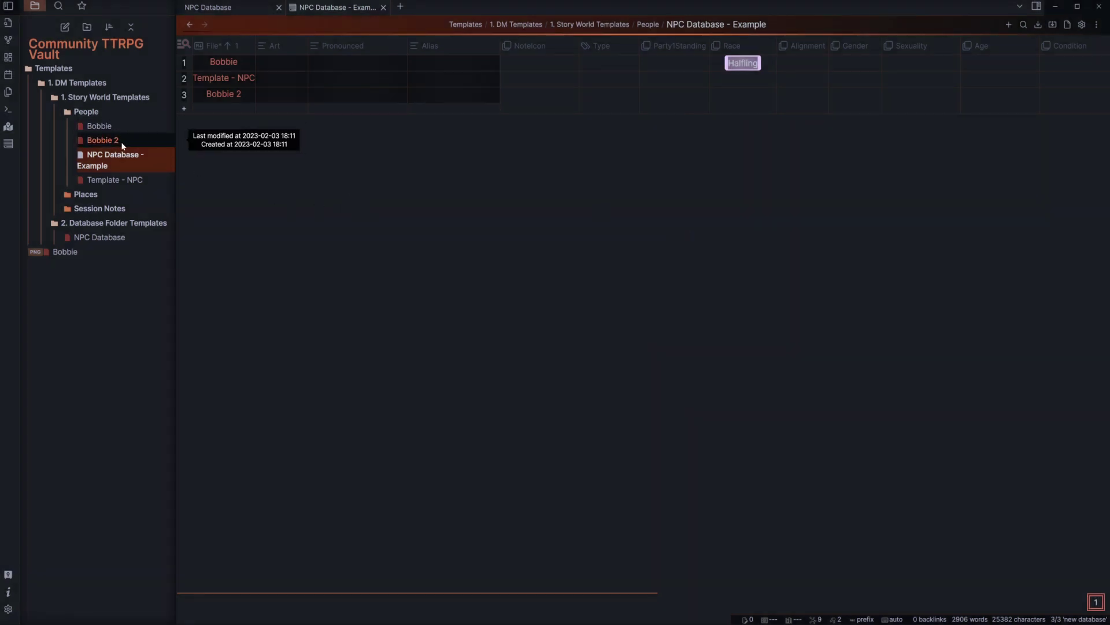
# Open Bobbie 2, delete the blank line above its infobox, and view it in reading mode.
pyautogui.click(144, 141)
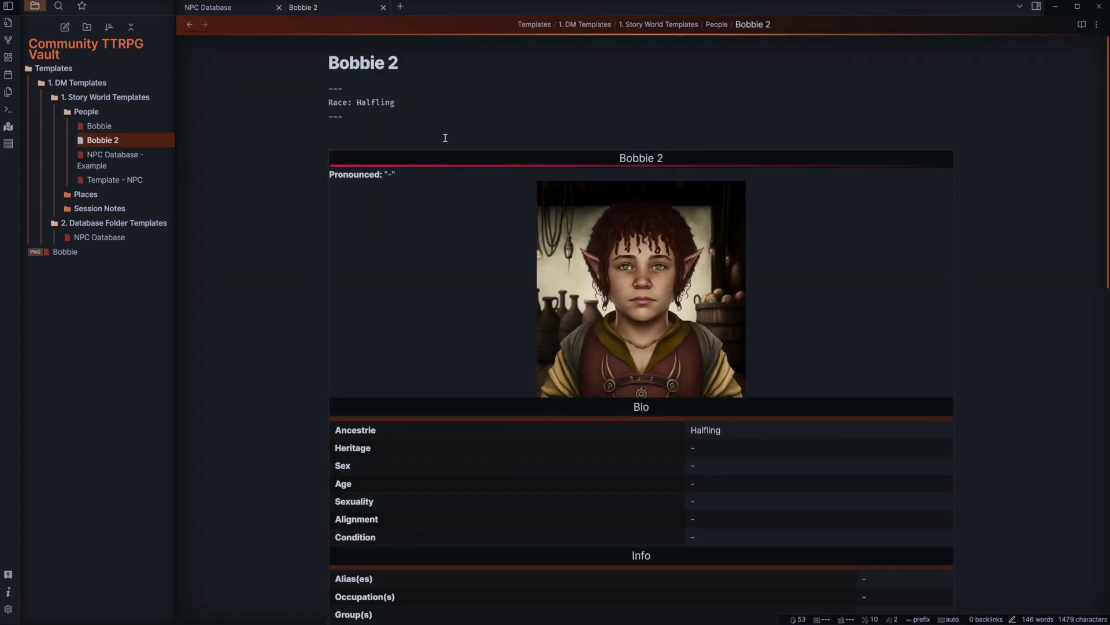
pyautogui.press('BackSpace')
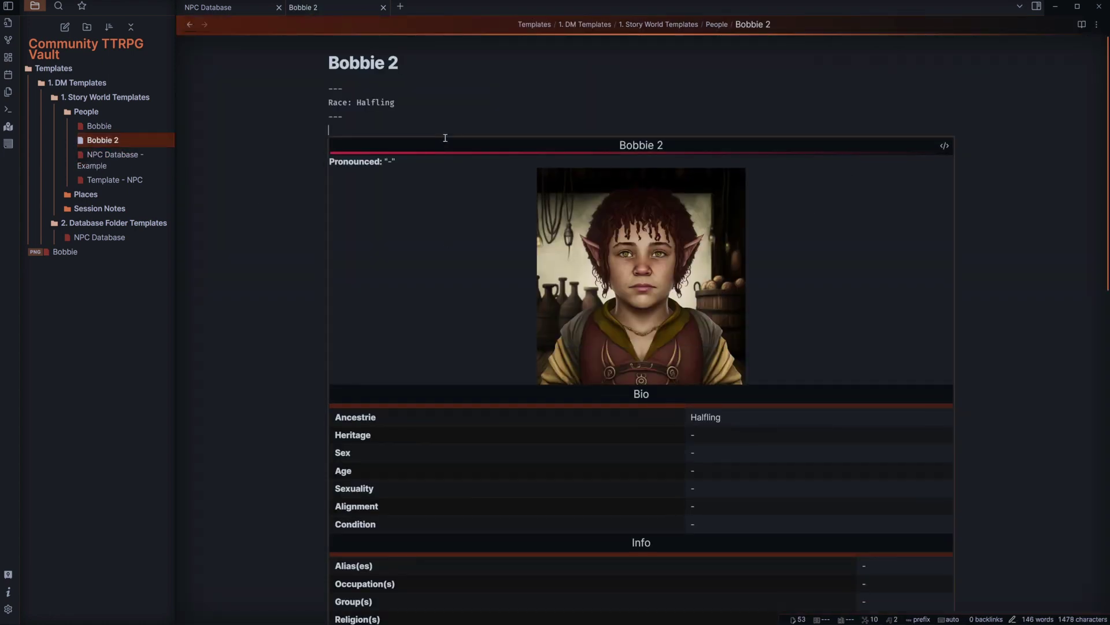
pyautogui.click(1082, 24)
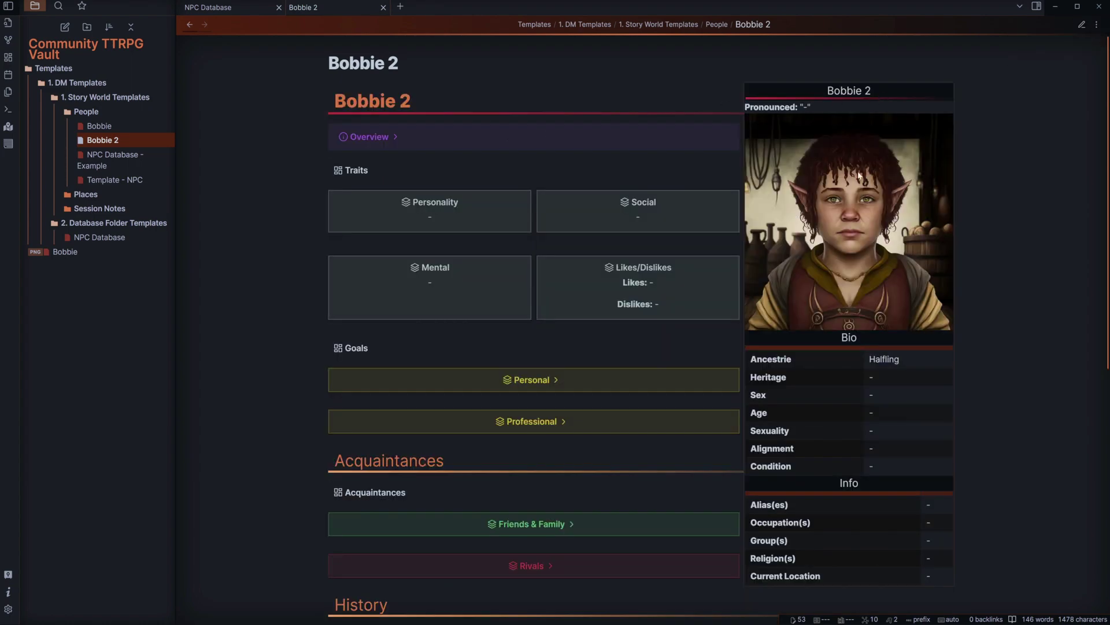
pyautogui.scroll(-3, 573, 462)
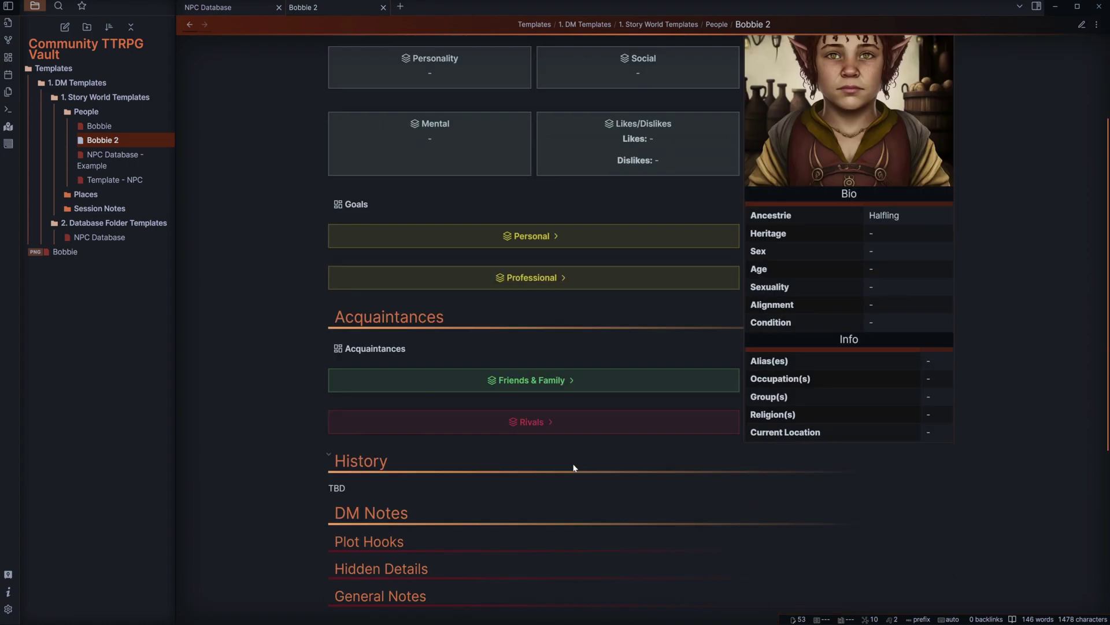
pyautogui.scroll(3, 772, 395)
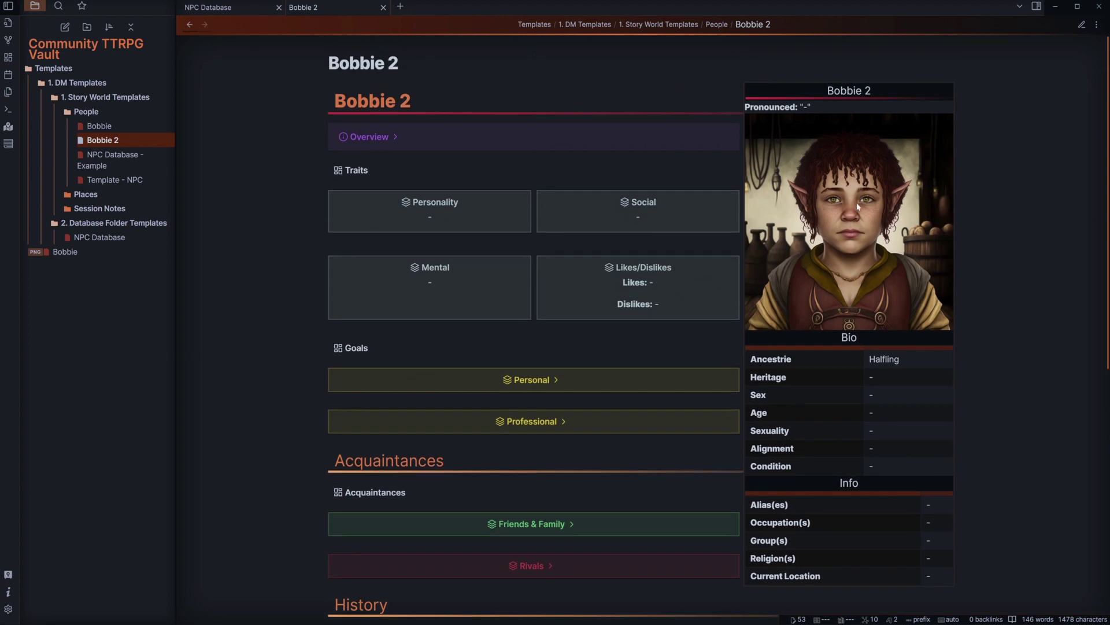